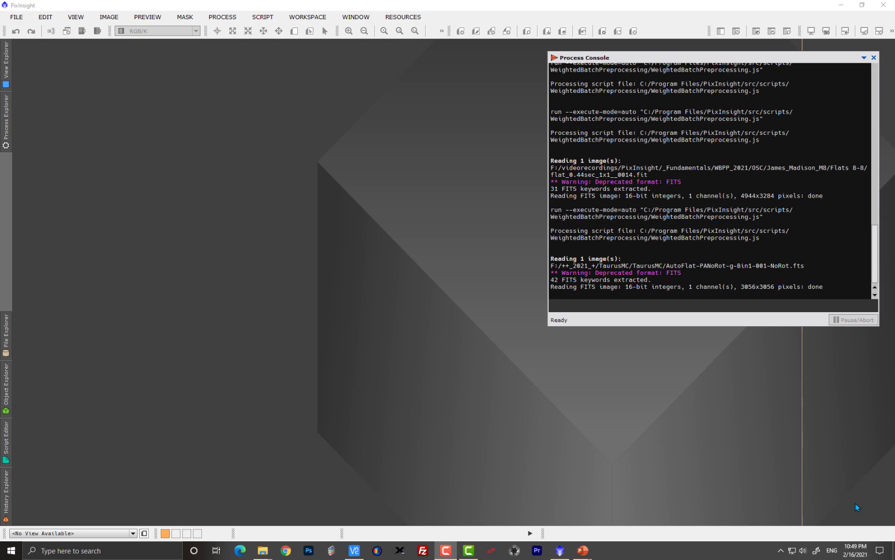
# Open the Open Image Files dialog, reposition it, and go up to the TaurusMC project folder
pyautogui.doubleClick(195, 257)
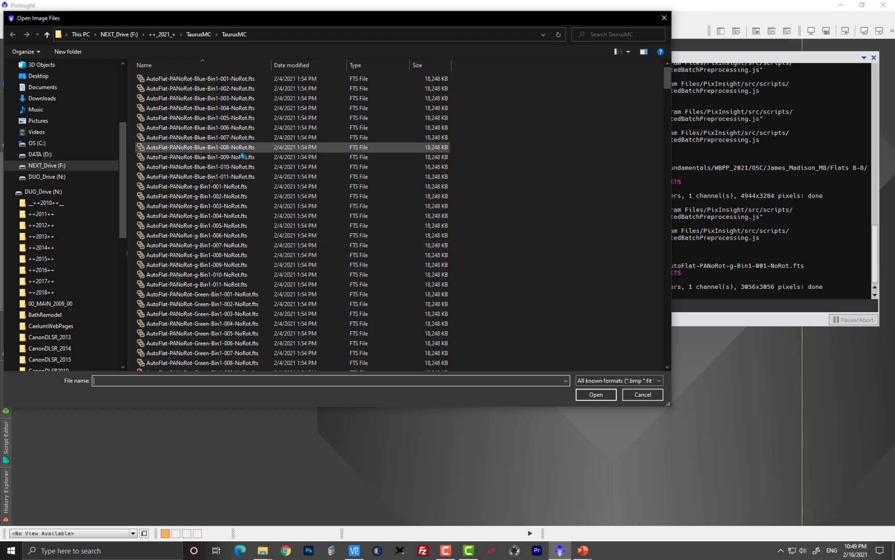
pyautogui.moveTo(363, 18); pyautogui.dragTo(421, 59)
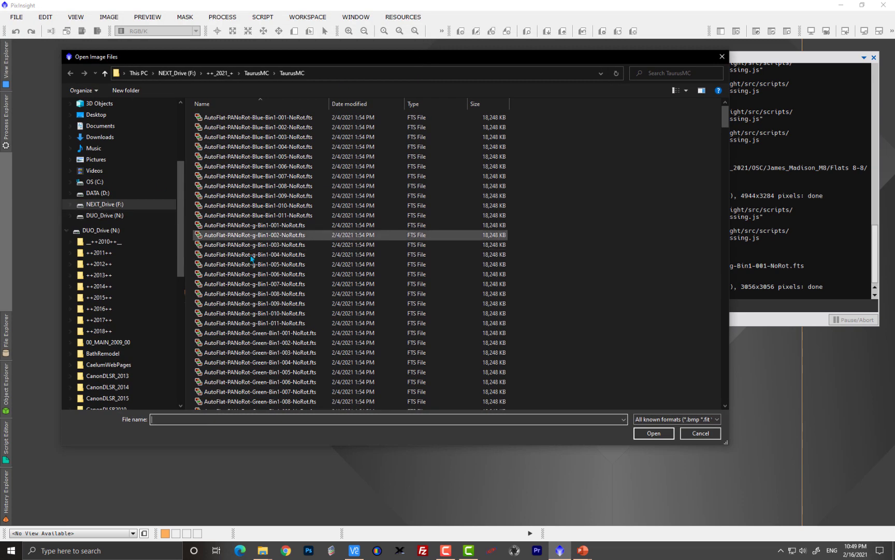
pyautogui.click(259, 75)
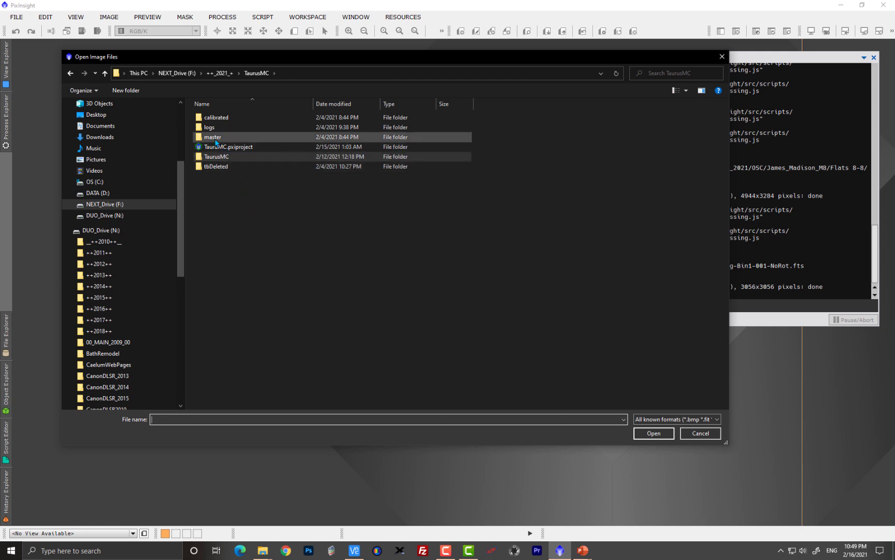
pyautogui.moveTo(215, 141)
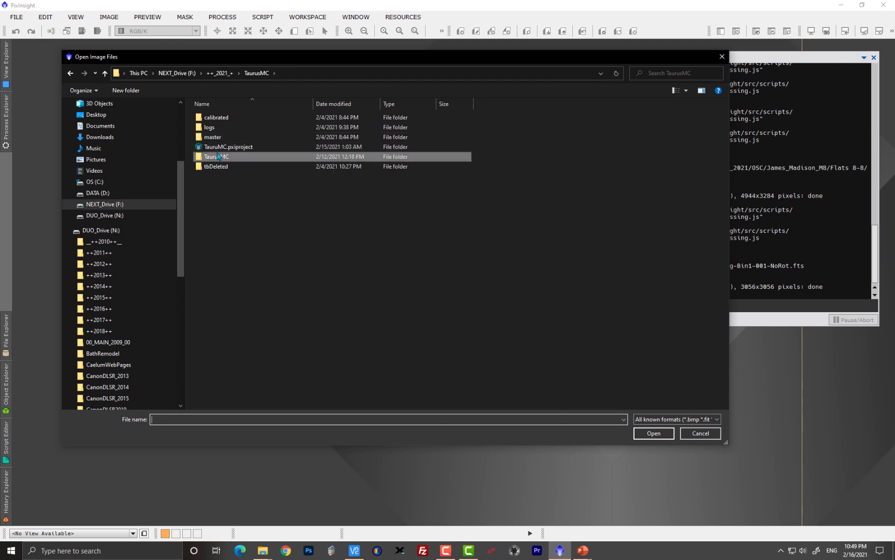
pyautogui.doubleClick(216, 119)
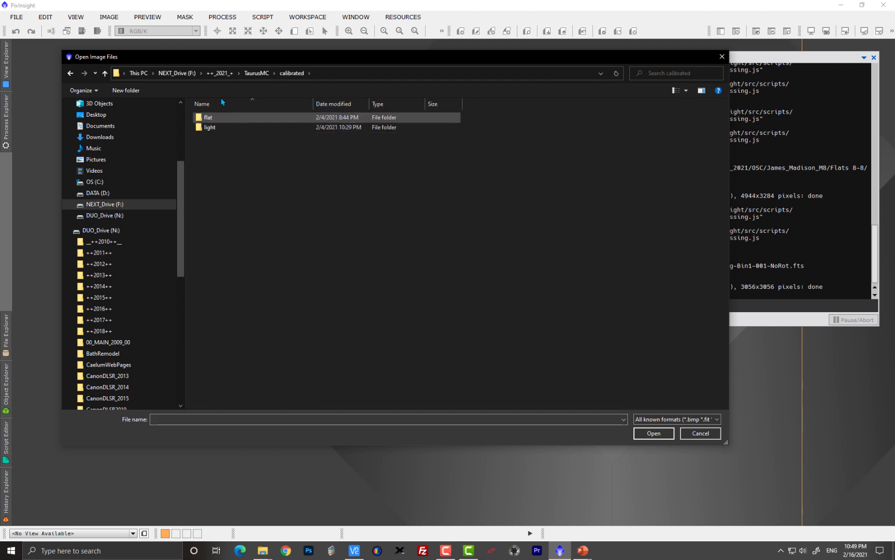
pyautogui.click(256, 73)
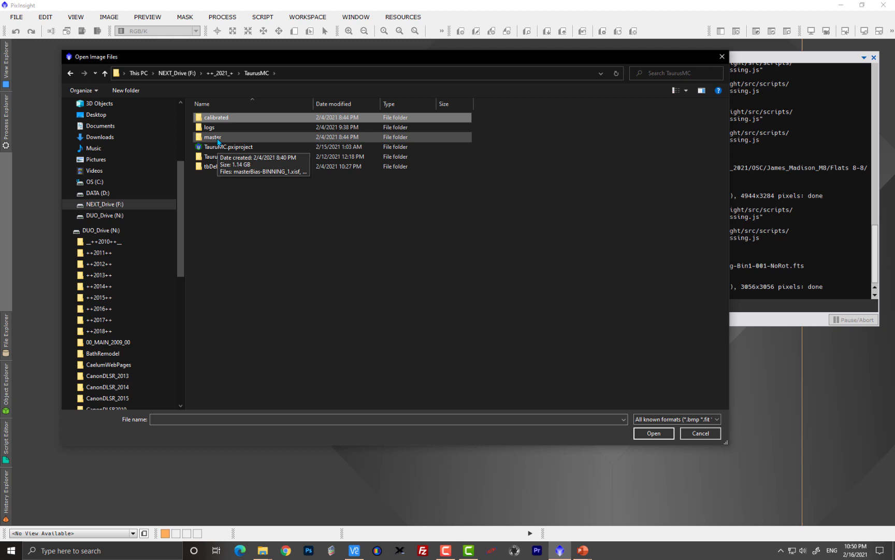
pyautogui.doubleClick(217, 138)
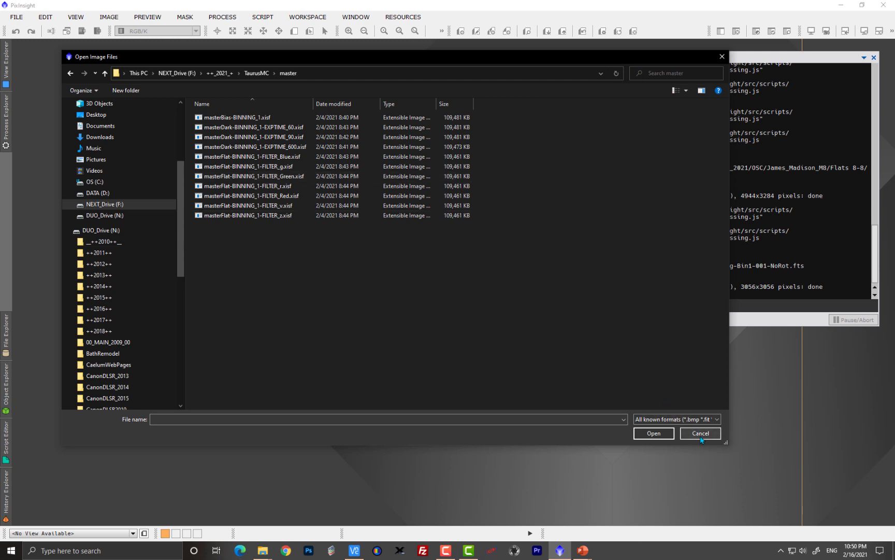
pyautogui.click(253, 73)
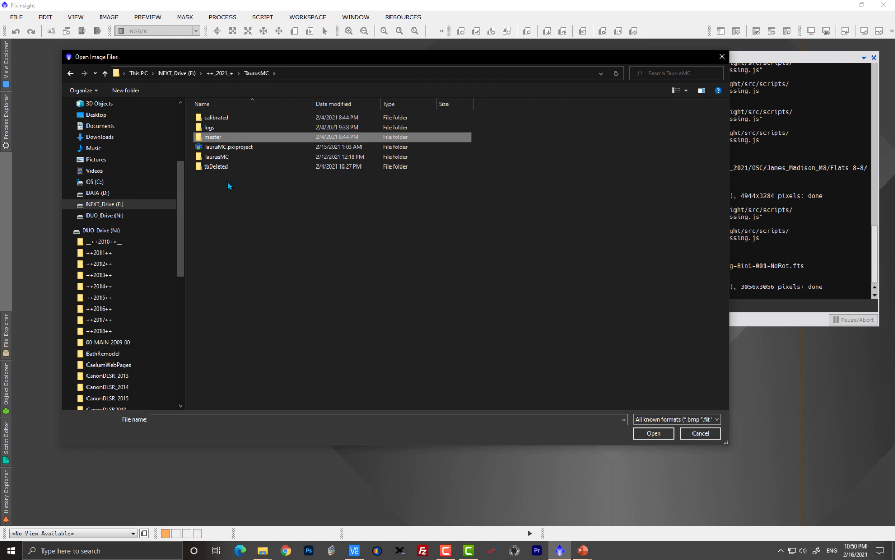
pyautogui.doubleClick(219, 139)
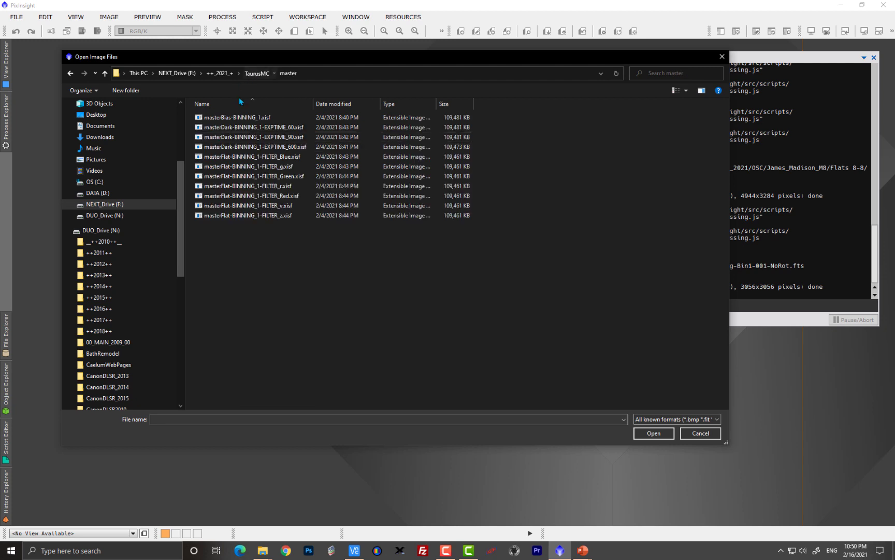
pyautogui.click(256, 73)
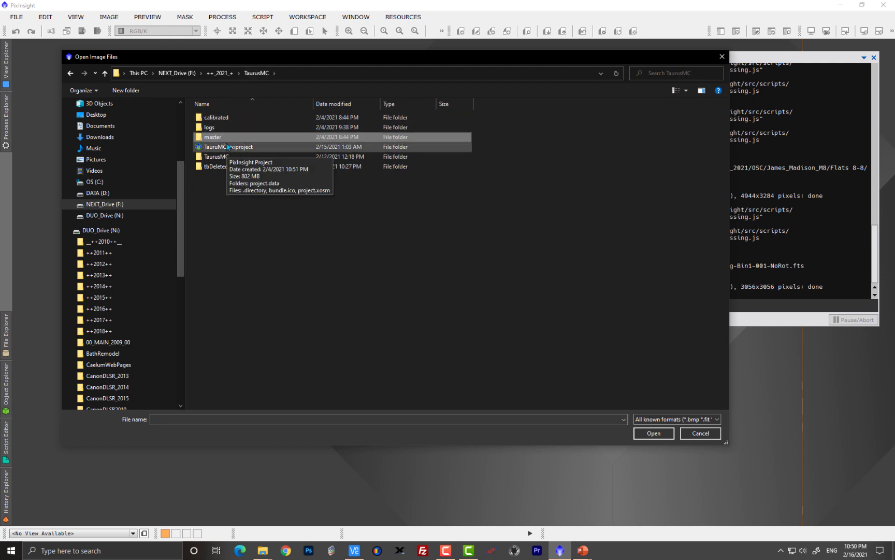
# Open the AutoFlat Red-Bin1-008 flat from the inner TaurusMC folder, close it, and reopen File > Open
pyautogui.doubleClick(217, 156)
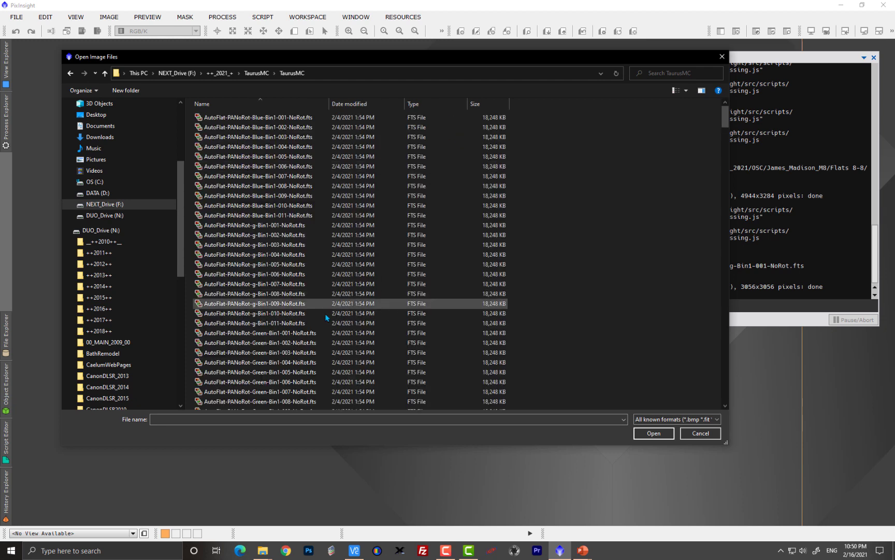
pyautogui.scroll(-13, 326, 317)
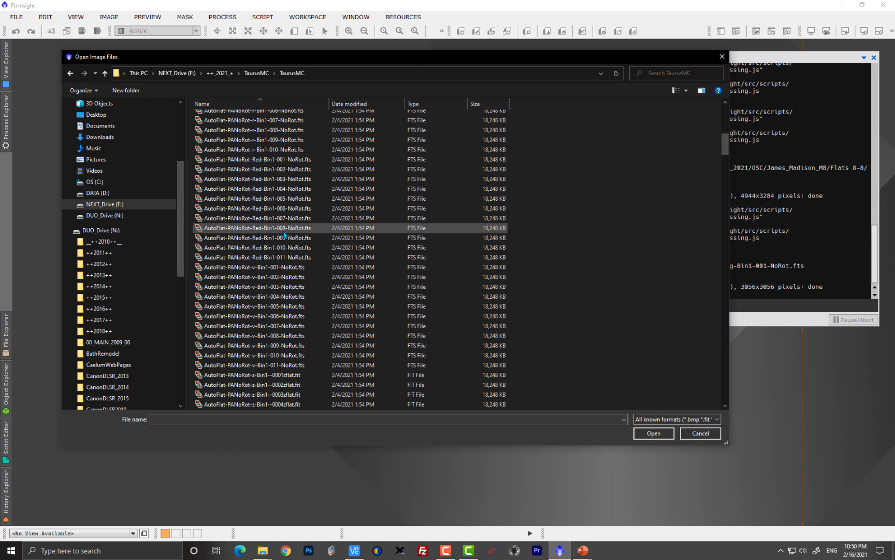
pyautogui.doubleClick(262, 231)
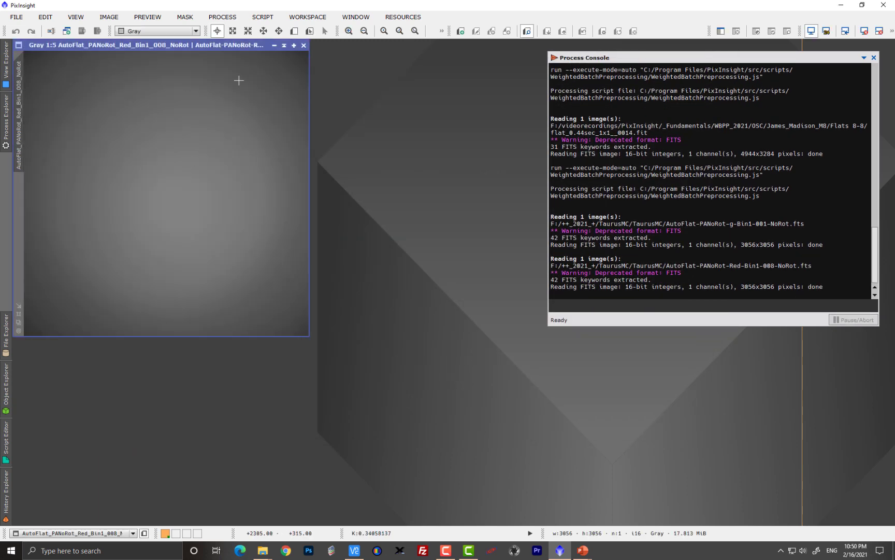
pyautogui.click(304, 45)
pyautogui.click(24, 16)
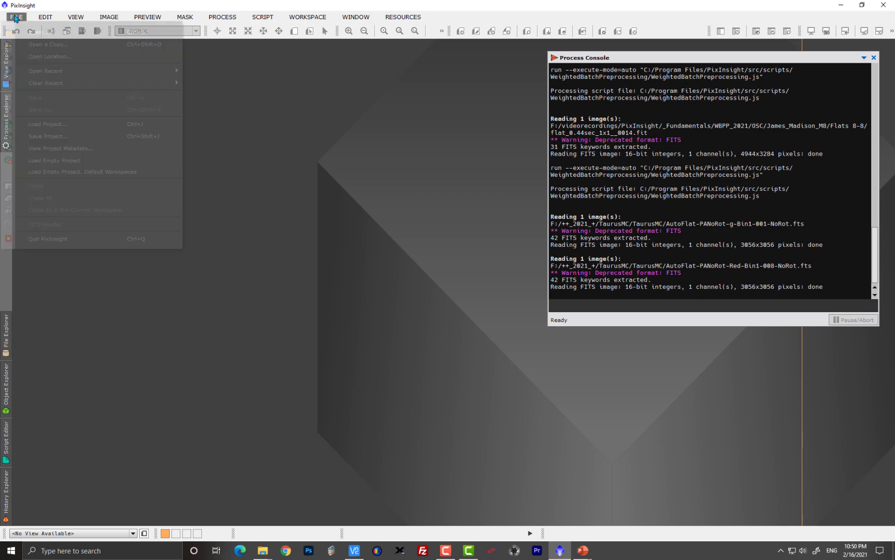
pyautogui.click(31, 32)
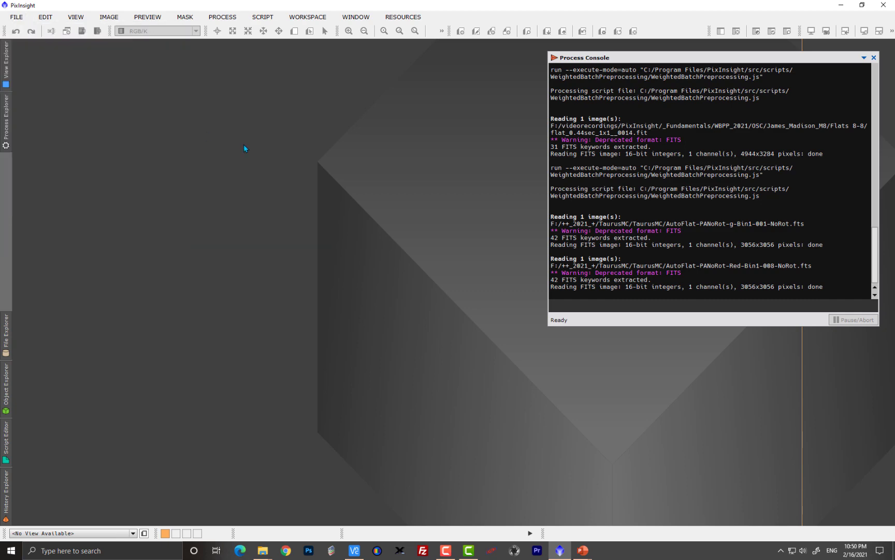
# Add the prefix Master_ to the Blue-Bin1-011 flat's file name, then cancel the dialog
pyautogui.click(267, 215)
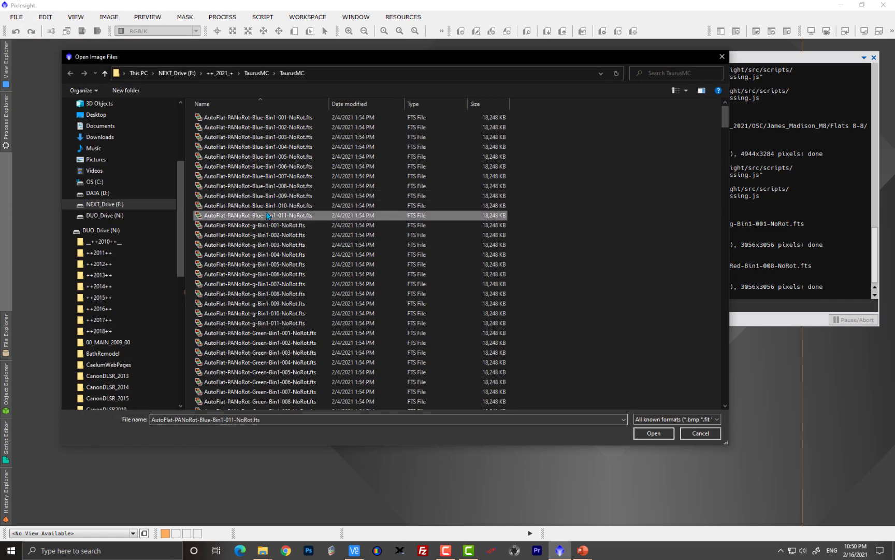
pyautogui.click(231, 216)
pyautogui.click(229, 215)
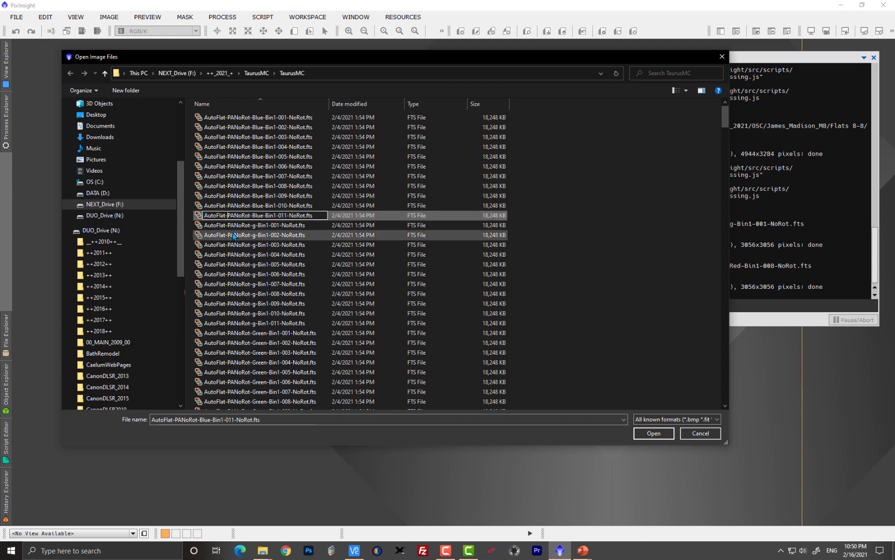
pyautogui.press('Left')
pyautogui.press('Left')
pyautogui.press('Left')
pyautogui.write('Master')
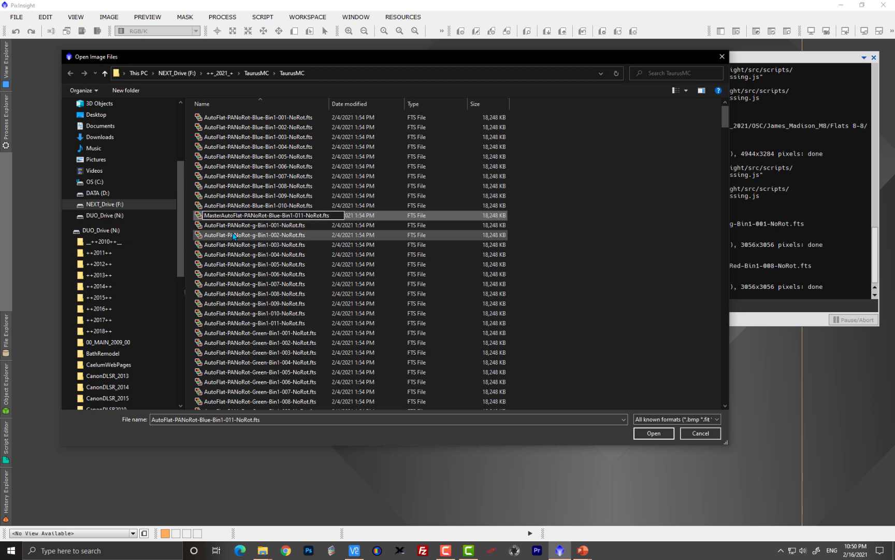
pyautogui.write('_')
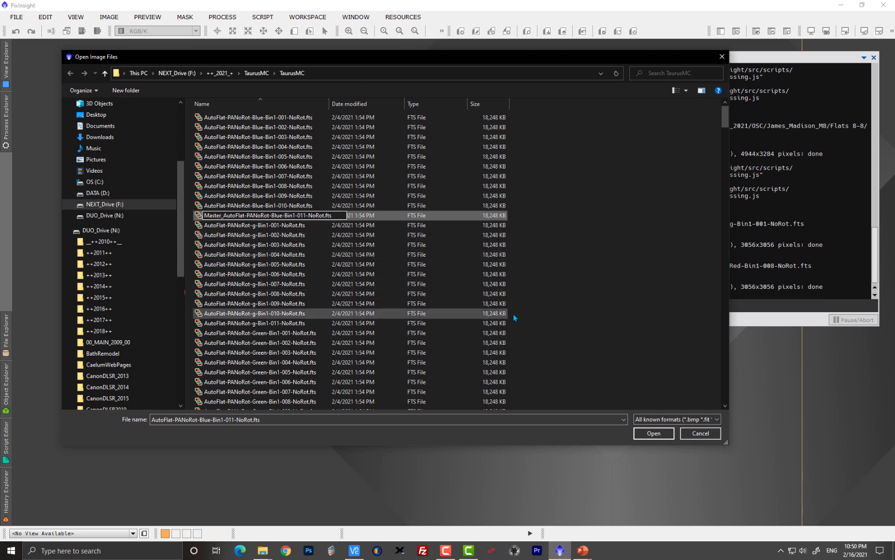
pyautogui.click(588, 317)
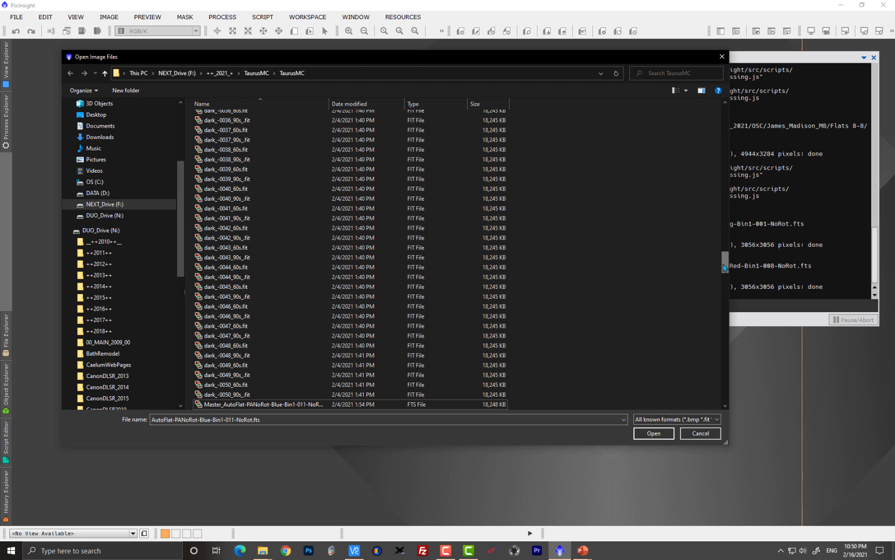
pyautogui.moveTo(724, 268); pyautogui.dragTo(709, 132)
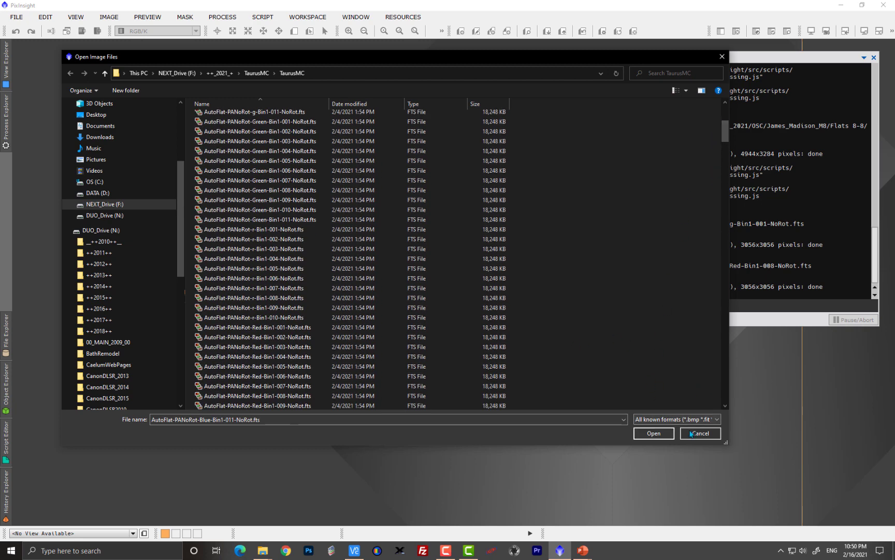
pyautogui.click(700, 433)
# Launch the WeightedBatchPreprocessing script from Script > Batch Processing
pyautogui.click(228, 18)
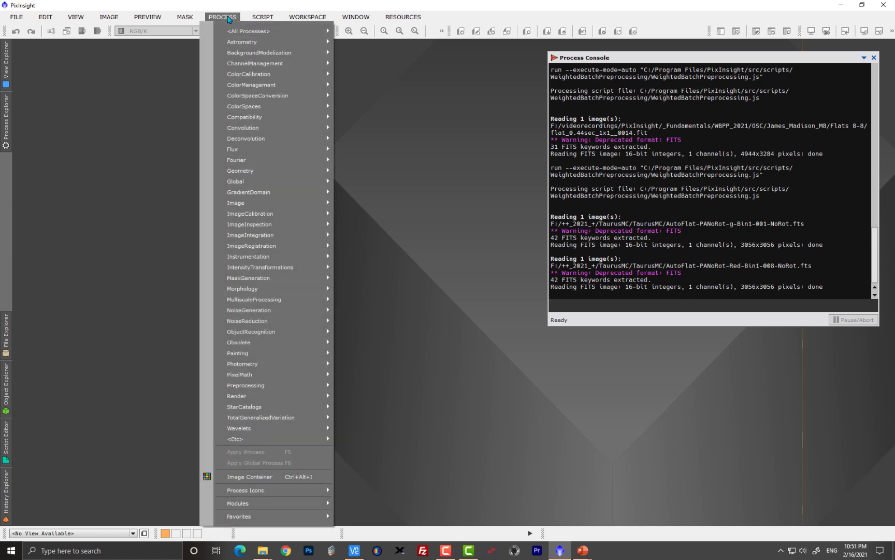
pyautogui.moveTo(263, 17)
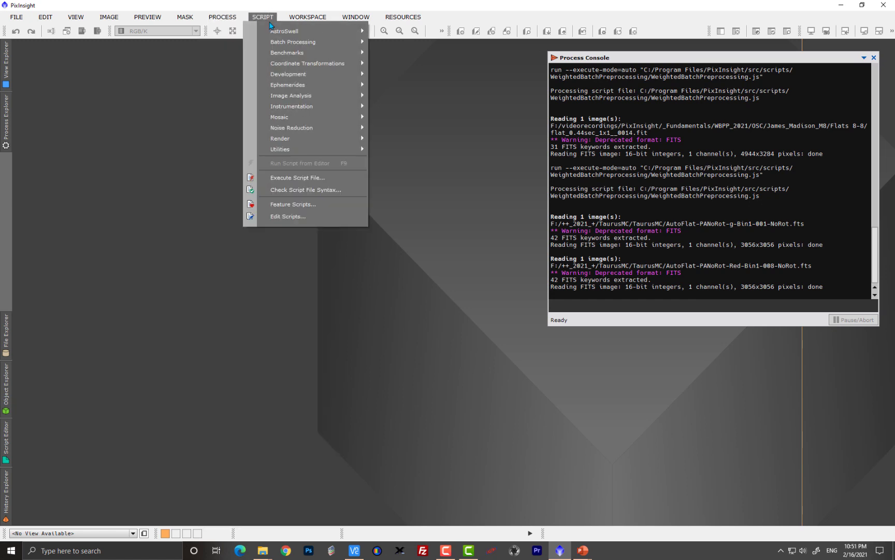
pyautogui.moveTo(293, 41)
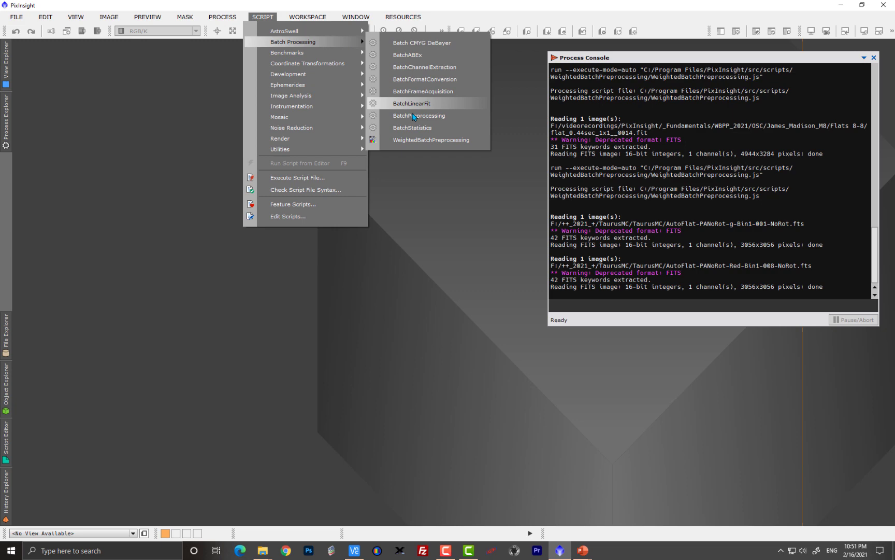
pyautogui.click(418, 140)
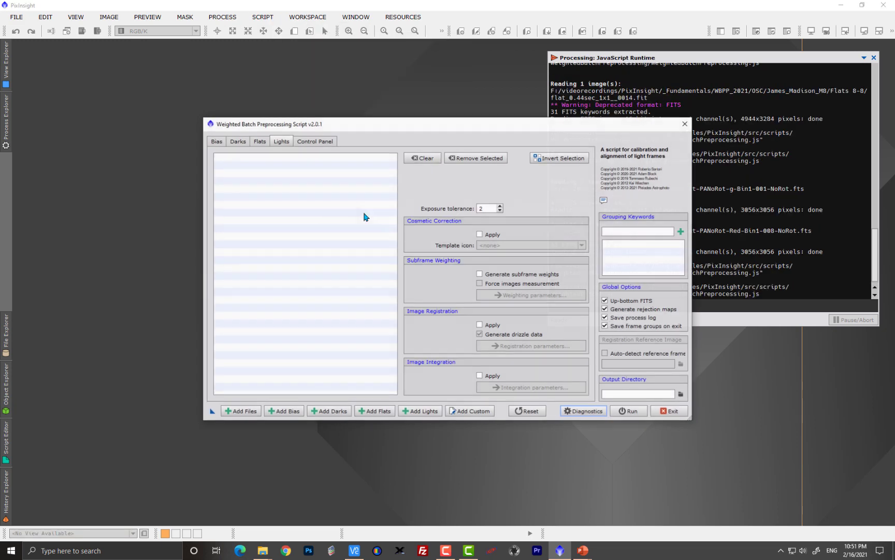
# Add Master_AutoFlat-PANoRot-Blue-Bin1-011-NoRot.fts, found with a *master* filter, and view the Flats tab
pyautogui.click(251, 412)
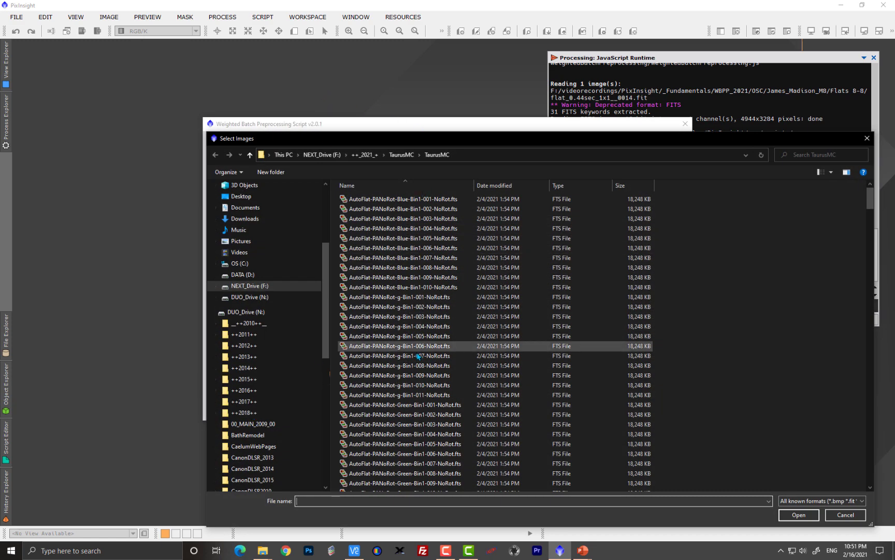
pyautogui.scroll(-15, 417, 352)
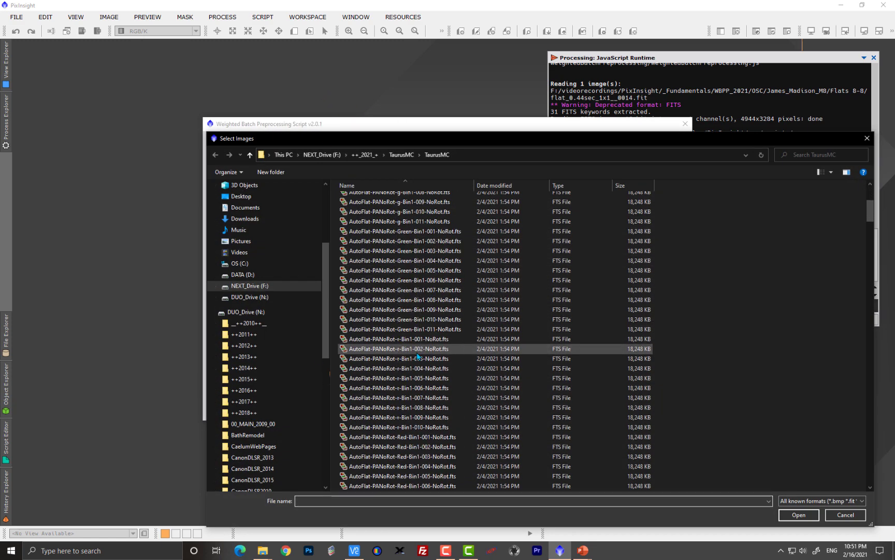
pyautogui.click(383, 502)
pyautogui.write('*master*')
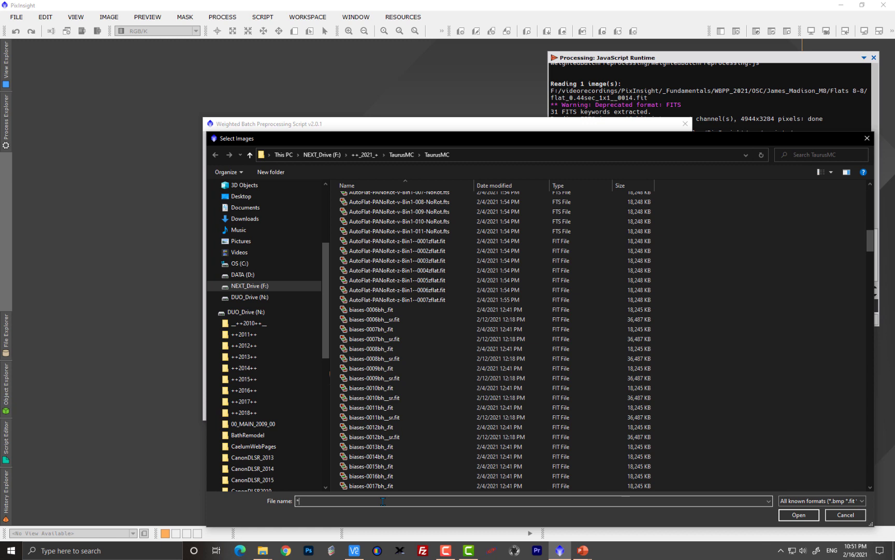
pyautogui.press('Return')
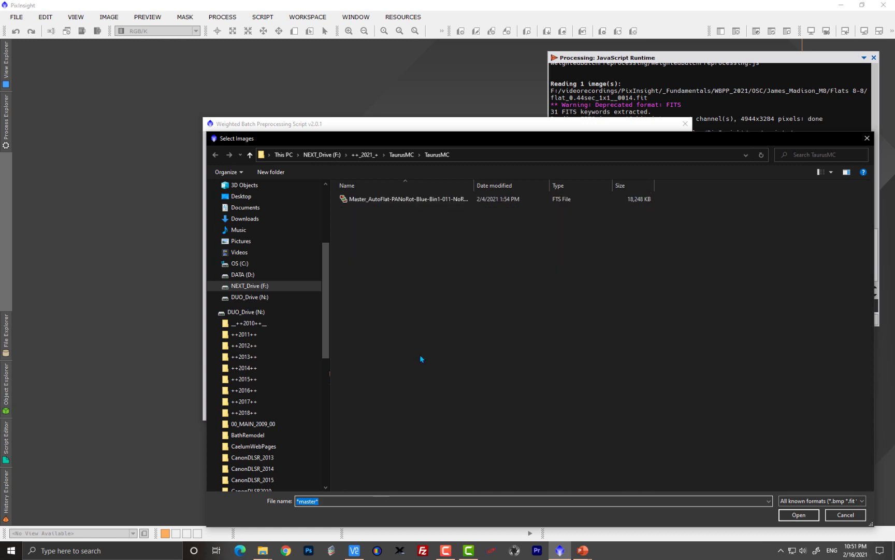
pyautogui.click(409, 200)
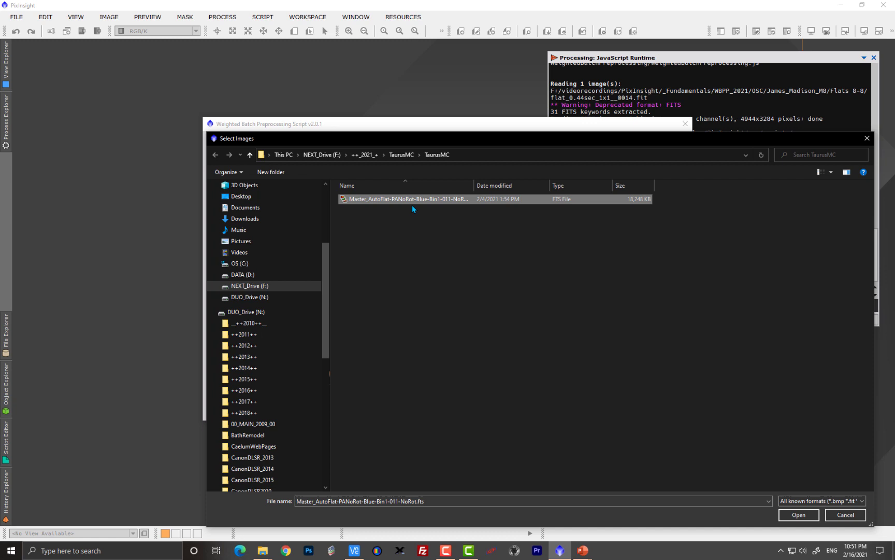
pyautogui.click(793, 514)
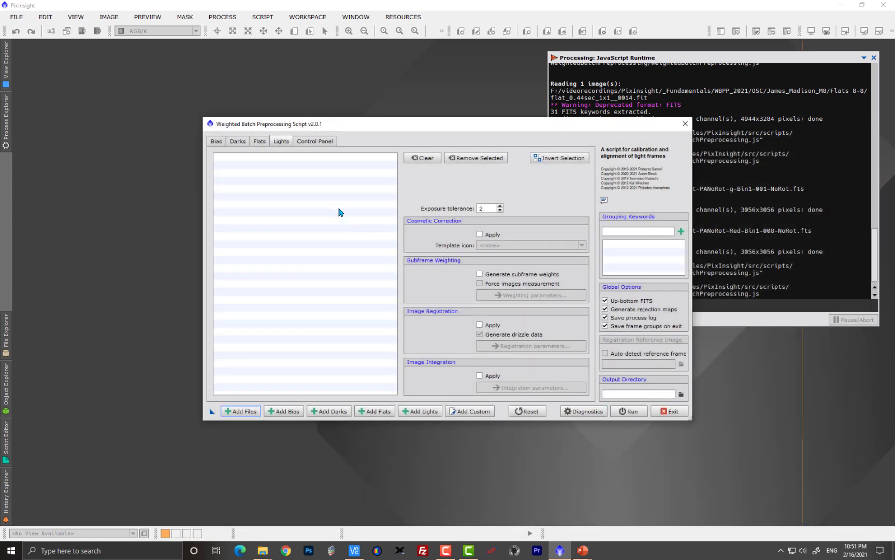
pyautogui.click(258, 140)
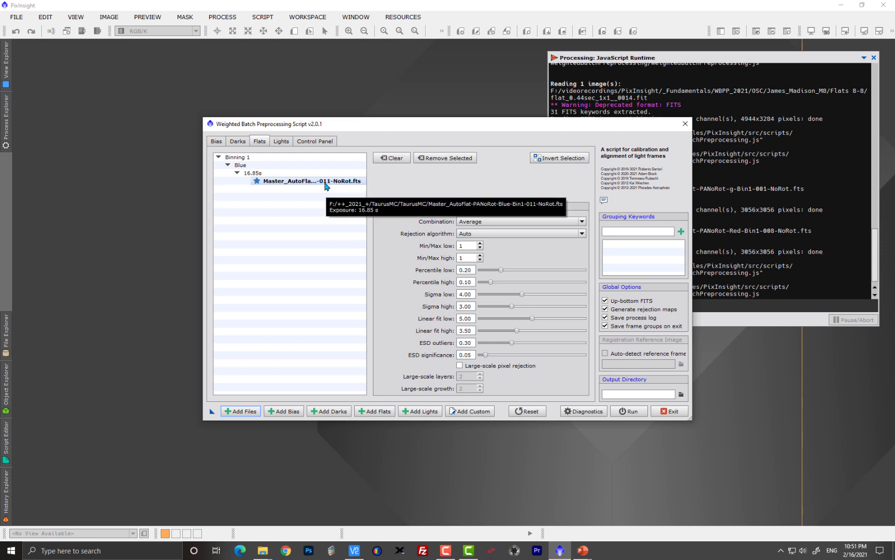
# Add the g-filter flats AutoFlat-PANoRot-g-Bin1-007 through 010 as a range selection
pyautogui.click(238, 411)
pyautogui.click(397, 356)
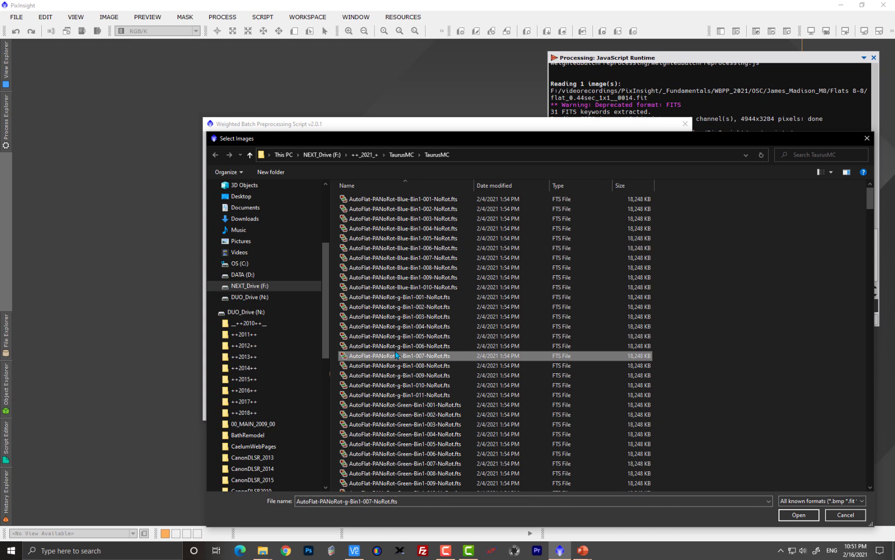
pyautogui.keyDown('shift'); pyautogui.click(389, 387); pyautogui.keyUp('shift')
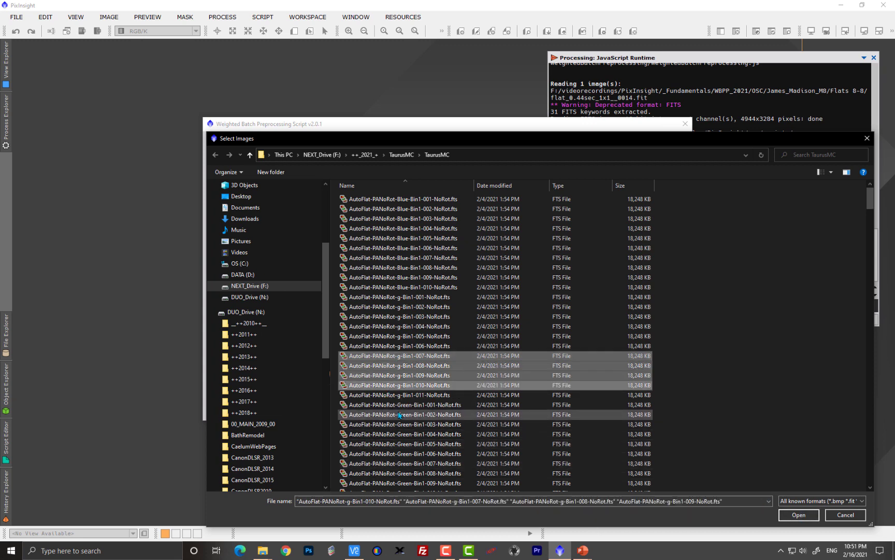
pyautogui.click(782, 517)
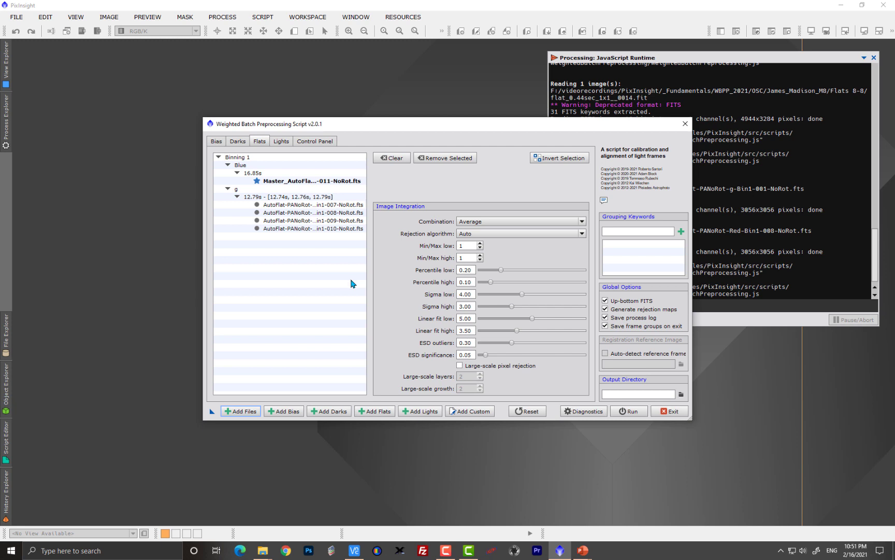
# Reset the engine to clear all file lists, then close WBPP and confirm exiting
pyautogui.click(537, 415)
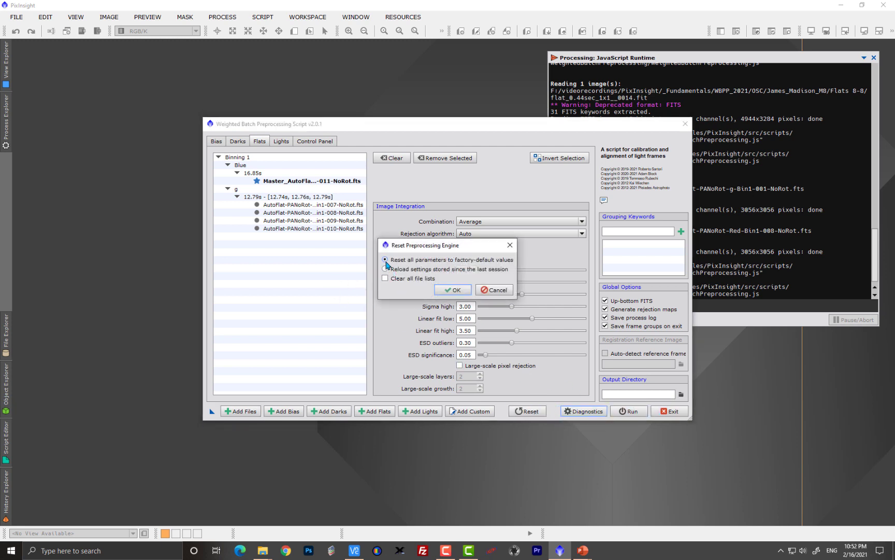
pyautogui.click(448, 290)
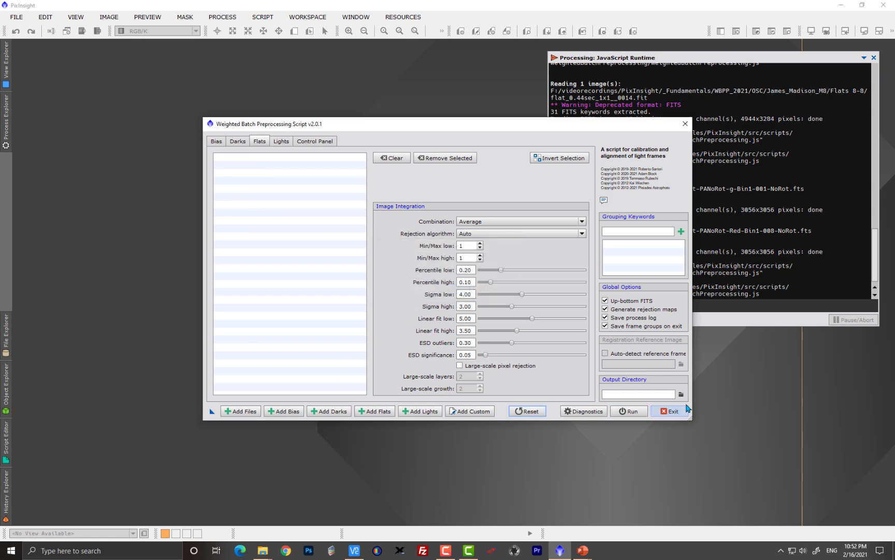
pyautogui.click(686, 123)
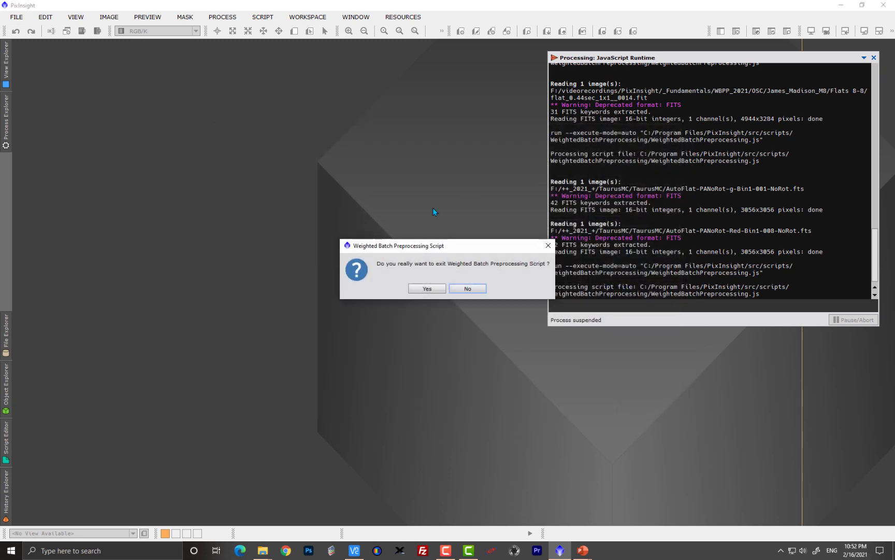
pyautogui.click(430, 288)
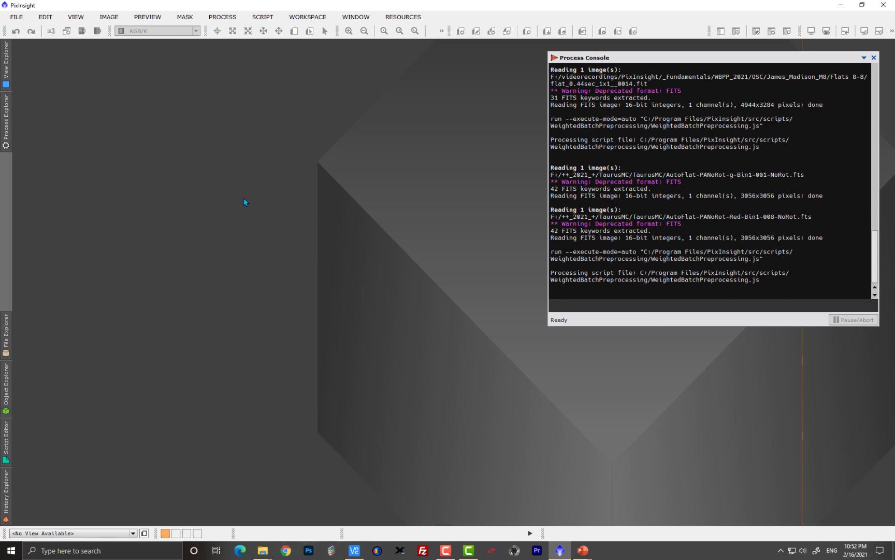
# Open the Open Image Files dialog and go up to the TaurusMC project folder
pyautogui.doubleClick(285, 367)
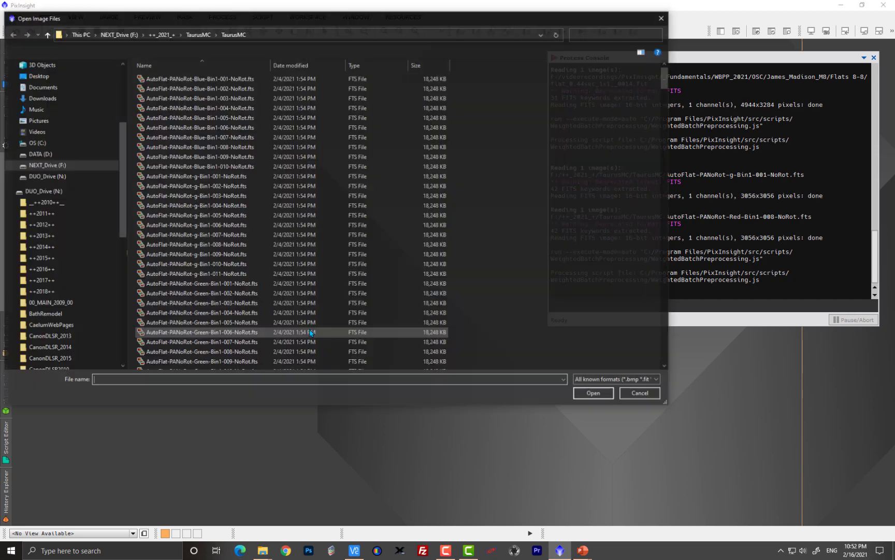
pyautogui.scroll(-15, 280, 222)
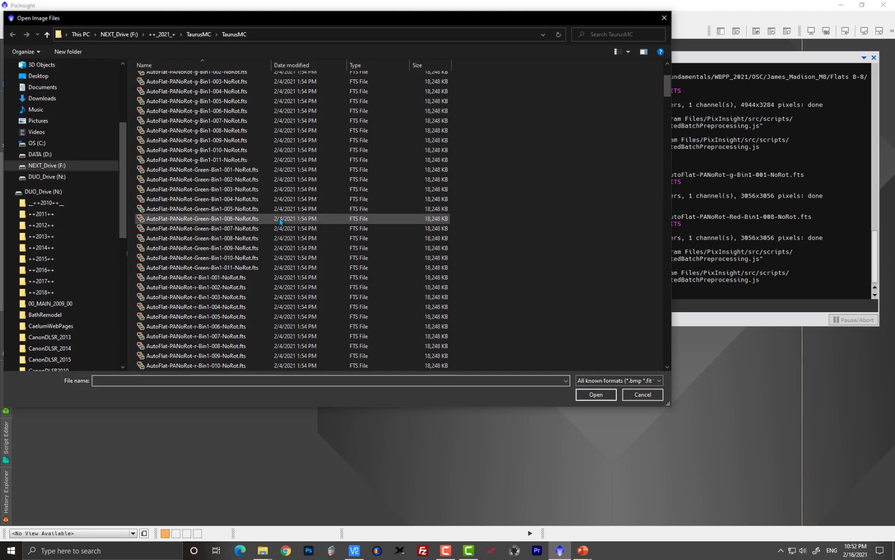
pyautogui.scroll(9, 280, 222)
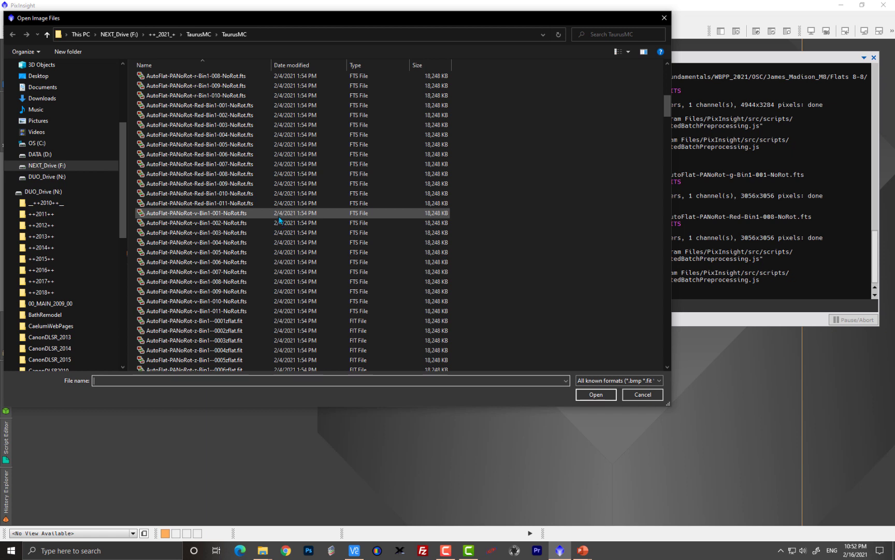
pyautogui.click(204, 34)
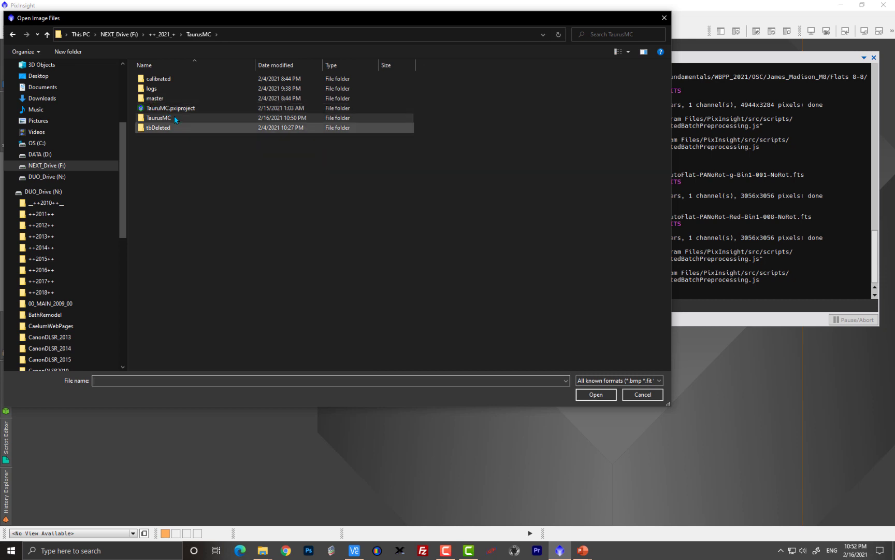
# Create a new folder in TaurusMC named MYGREATMASTERFOLDER
pyautogui.rightClick(181, 200)
pyautogui.moveTo(221, 295)
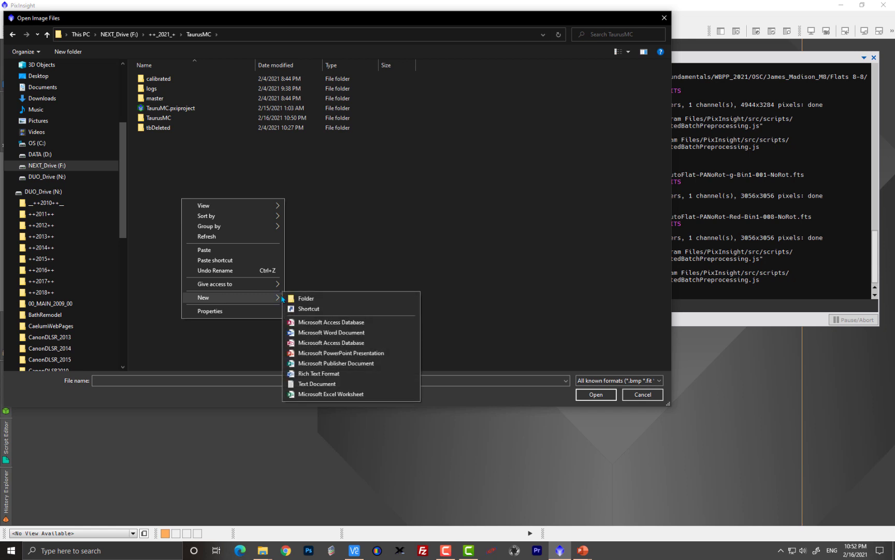
pyautogui.click(298, 298)
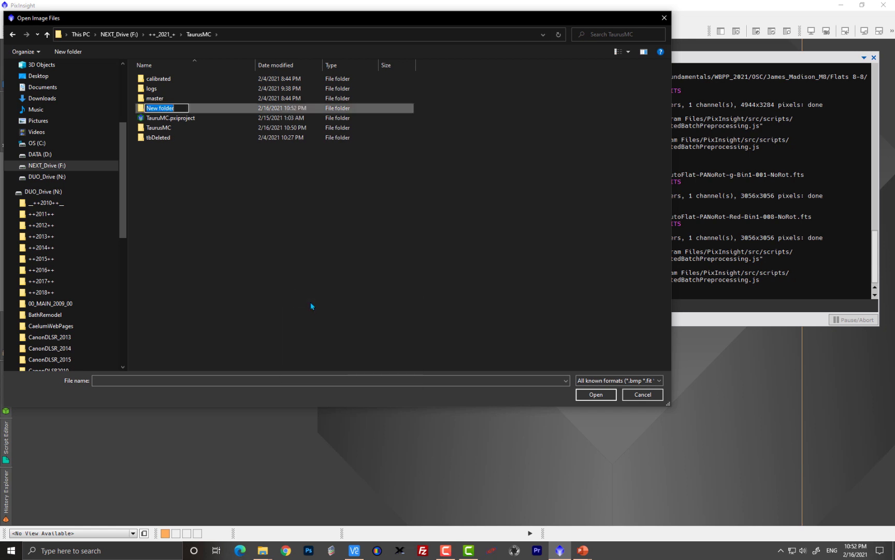
pyautogui.write('MYGREATMASTERFOLDER')
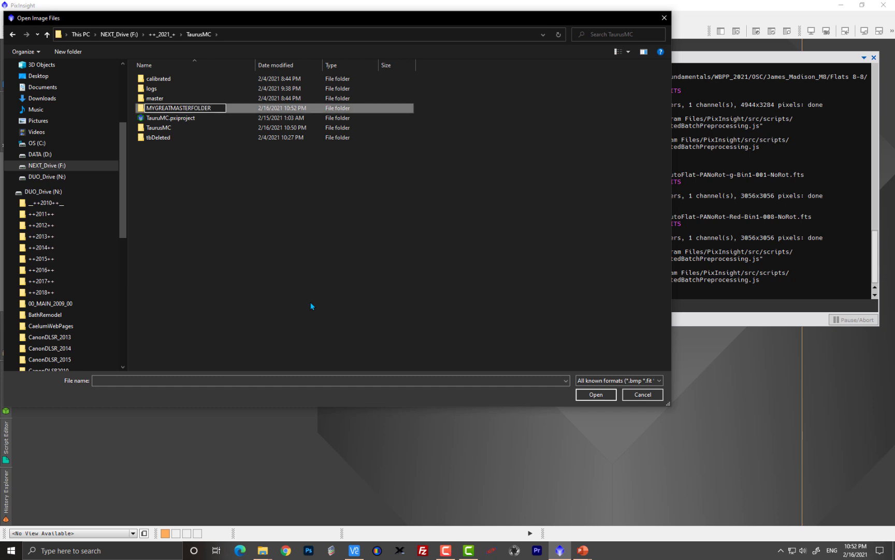
pyautogui.press('Return')
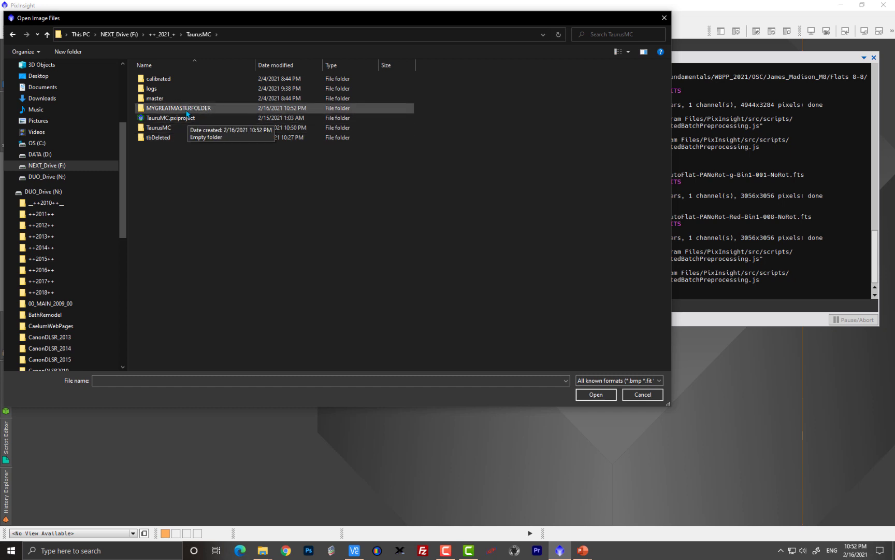
pyautogui.click(166, 101)
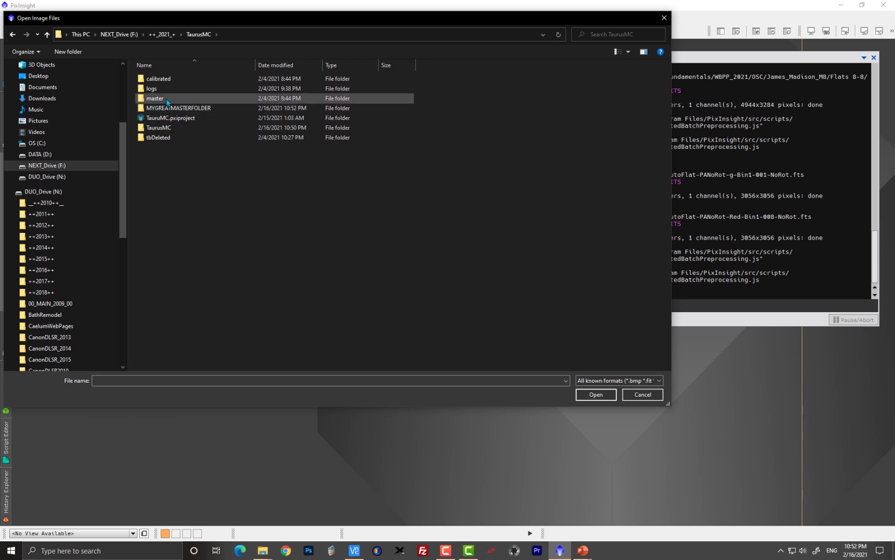
# In the inner TaurusMC folder, copy biases-0012bh_.fit, dark_-0001_60s.fit and the v-Bin1-006 AutoFlat
pyautogui.doubleClick(166, 128)
pyautogui.scroll(-6, 286, 281)
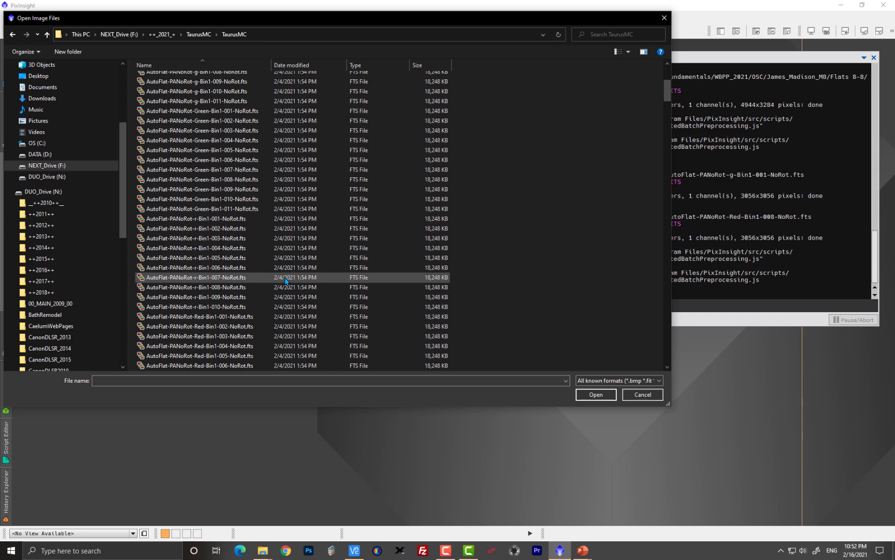
pyautogui.scroll(-10, 286, 282)
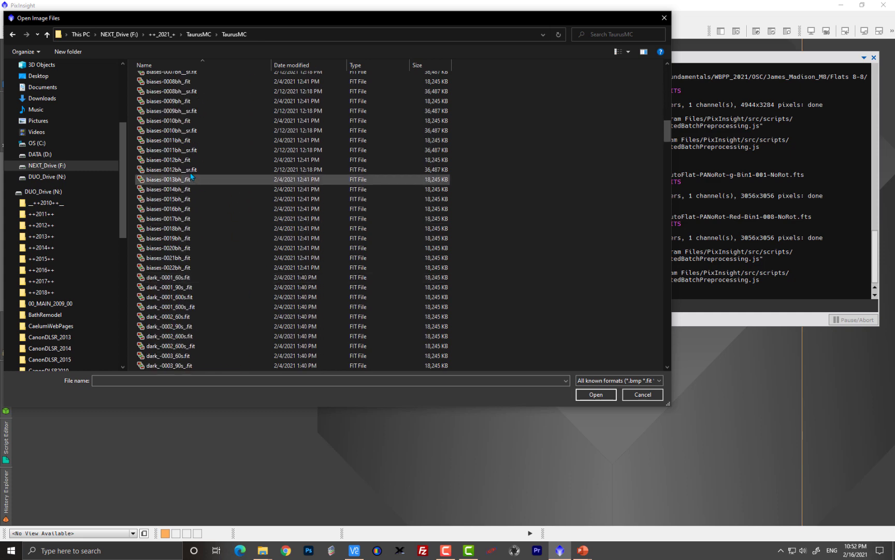
pyautogui.click(191, 170)
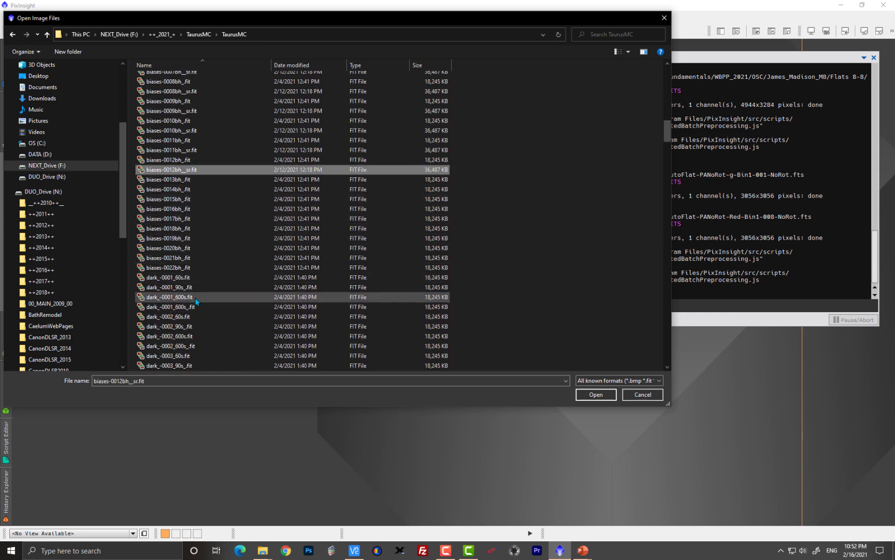
pyautogui.keyDown('shift'); pyautogui.click(196, 298); pyautogui.keyUp('shift')
pyautogui.click(175, 160)
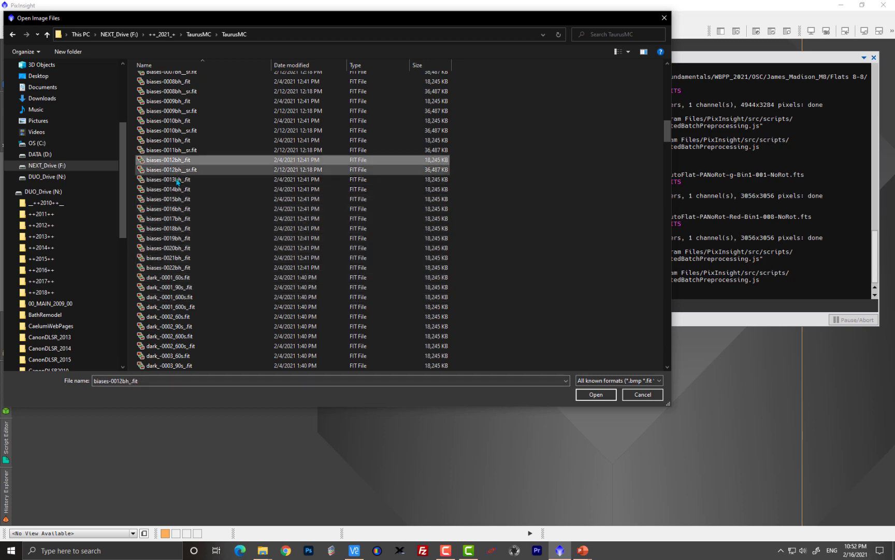
pyautogui.keyDown('ctrl'); pyautogui.click(171, 278); pyautogui.keyUp('ctrl')
pyautogui.scroll(10, 269, 237)
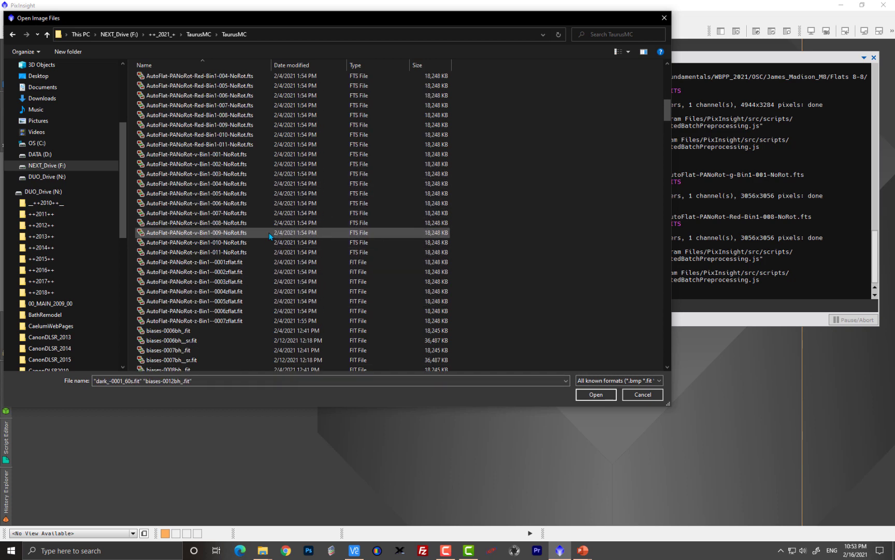
pyautogui.keyDown('ctrl'); pyautogui.click(223, 203); pyautogui.keyUp('ctrl')
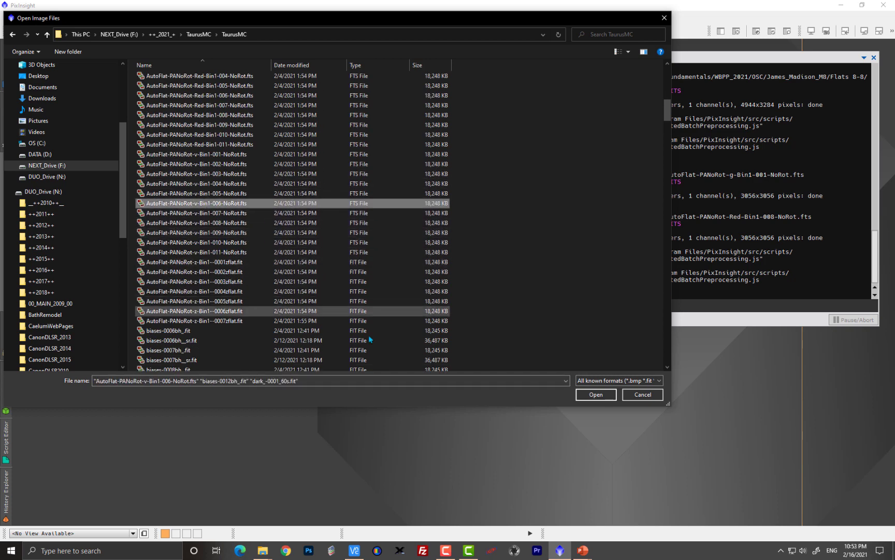
pyautogui.rightClick(231, 203)
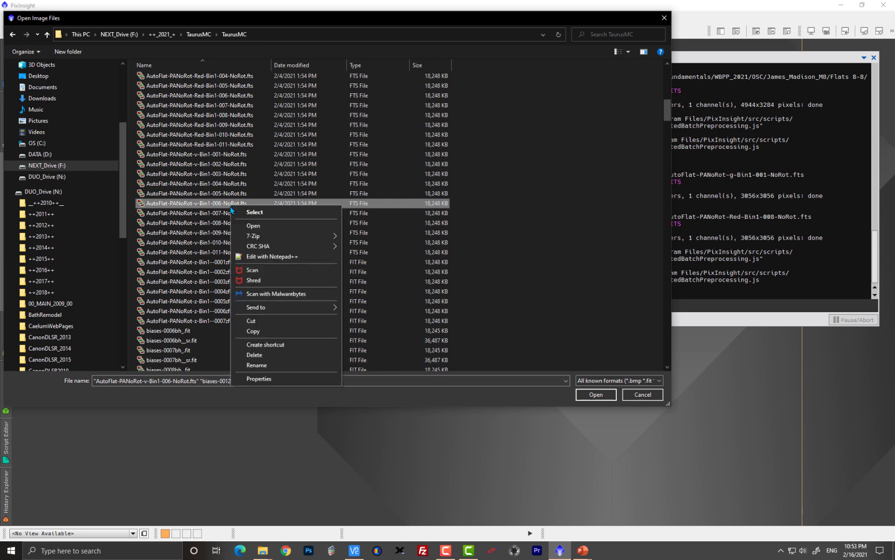
pyautogui.click(253, 331)
# Paste the three frames into MYGREATMASTERFOLDER and open them
pyautogui.click(199, 34)
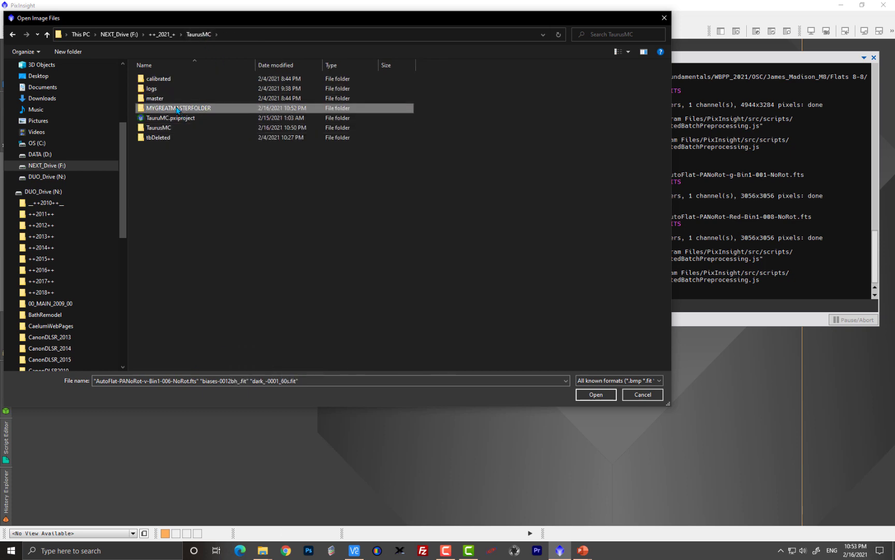
pyautogui.doubleClick(177, 109)
pyautogui.rightClick(229, 200)
pyautogui.click(252, 250)
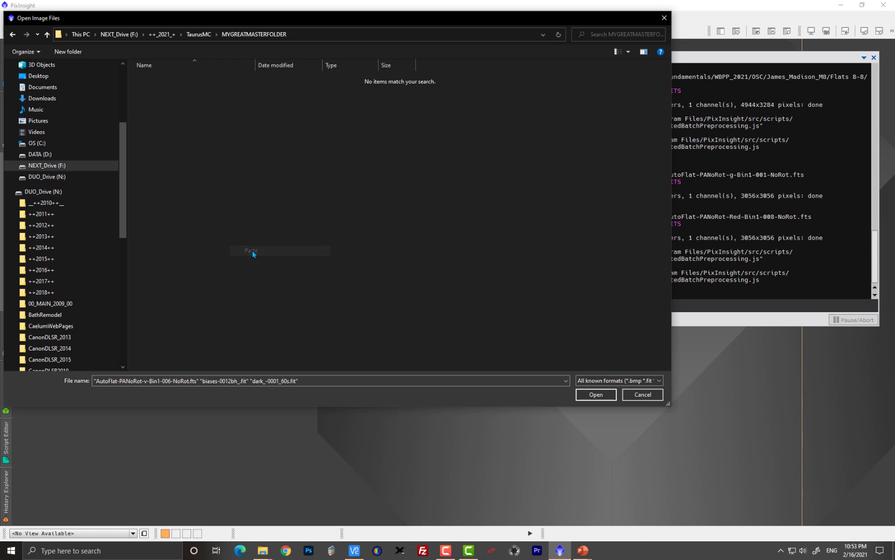
pyautogui.click(220, 137)
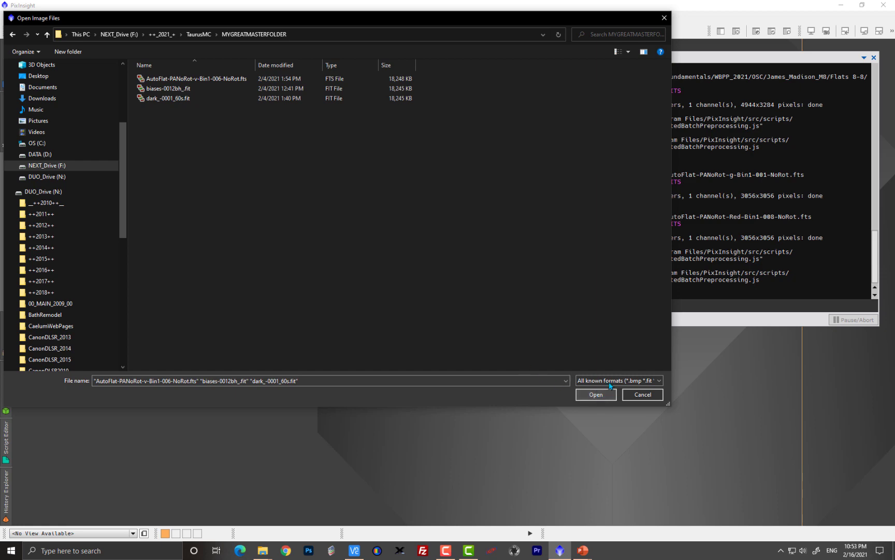
pyautogui.click(594, 397)
pyautogui.click(594, 397)
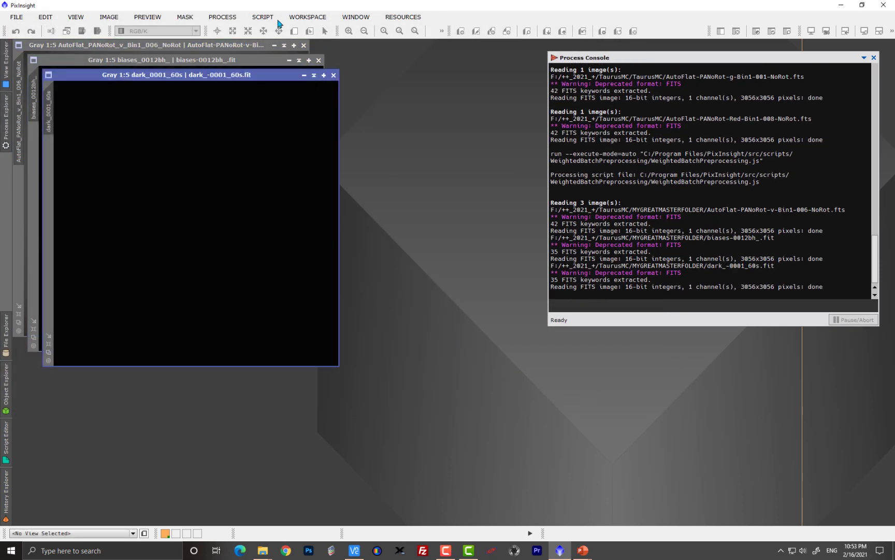
# Launch WeightedBatchPreprocessing and check its Flats, Darks and Bias pages
pyautogui.click(261, 17)
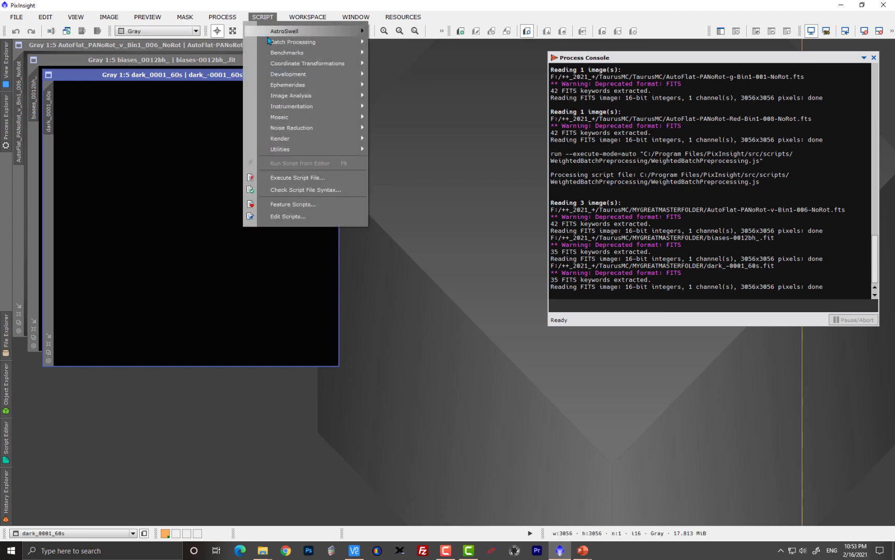
pyautogui.moveTo(268, 41)
pyautogui.click(424, 141)
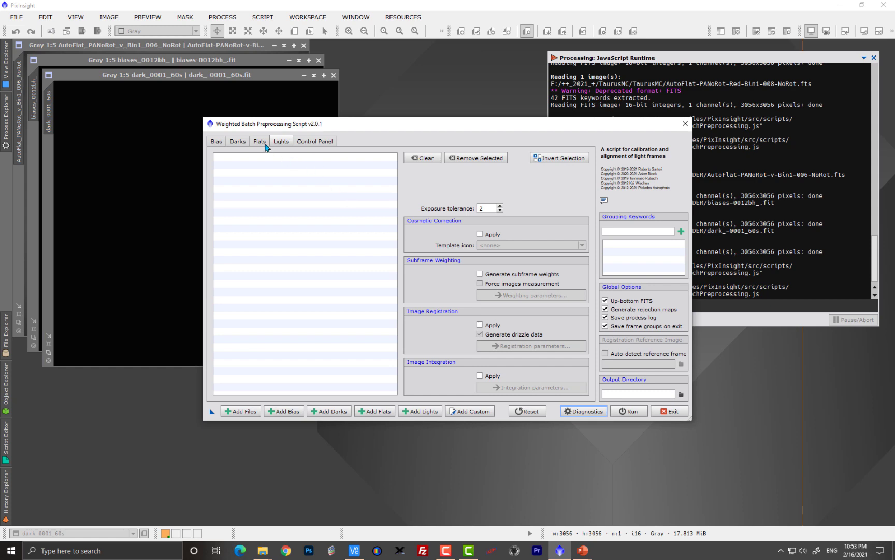
pyautogui.click(265, 143)
pyautogui.click(245, 143)
pyautogui.click(213, 143)
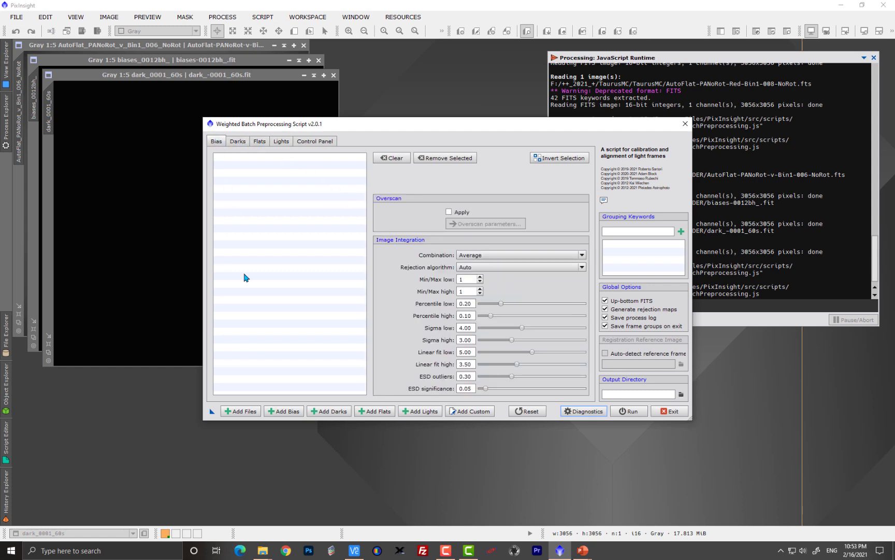
# Add the three frames from MYGREATMASTERFOLDER and confirm their sorting on the Darks and Flats tabs
pyautogui.click(240, 411)
pyautogui.click(400, 154)
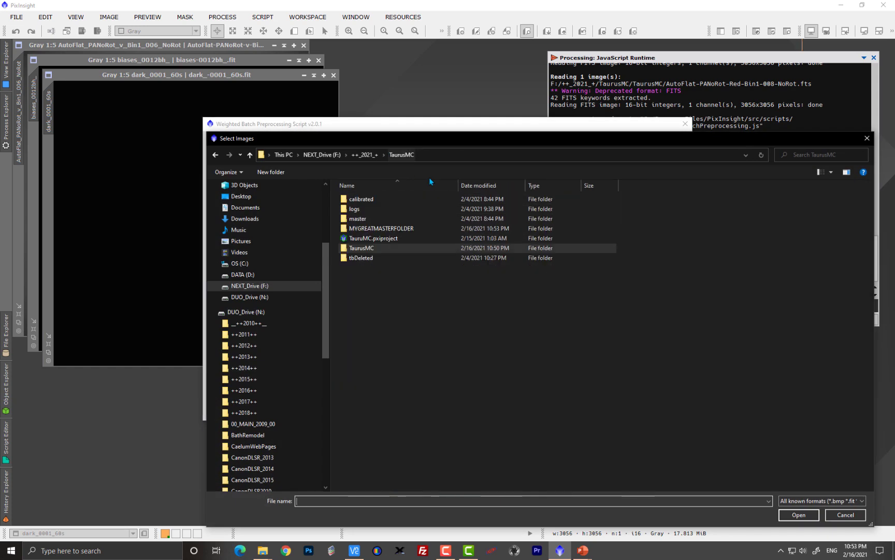
pyautogui.doubleClick(406, 230)
pyautogui.click(383, 213)
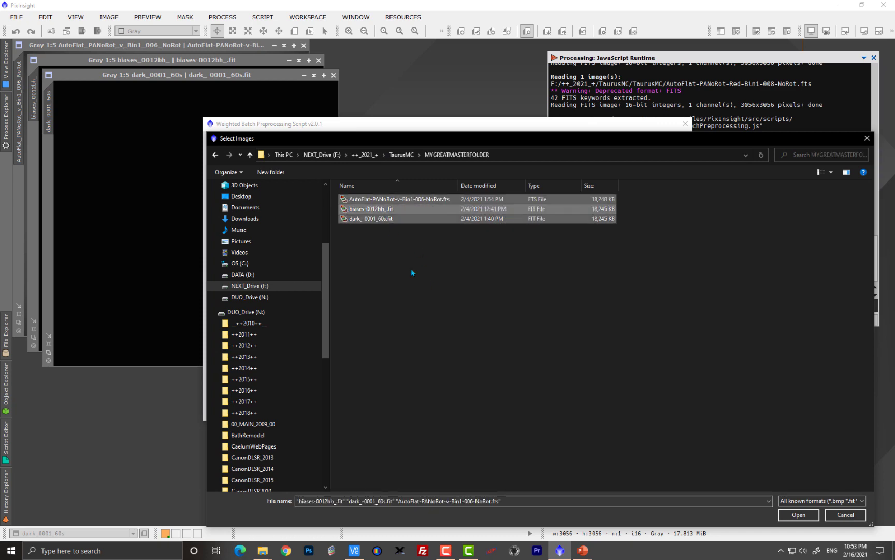
pyautogui.click(803, 516)
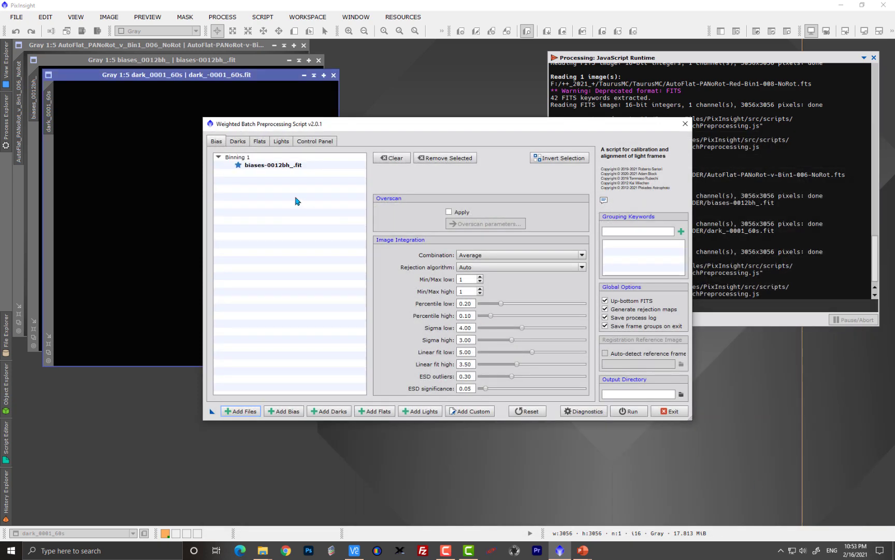
pyautogui.click(238, 141)
pyautogui.click(259, 144)
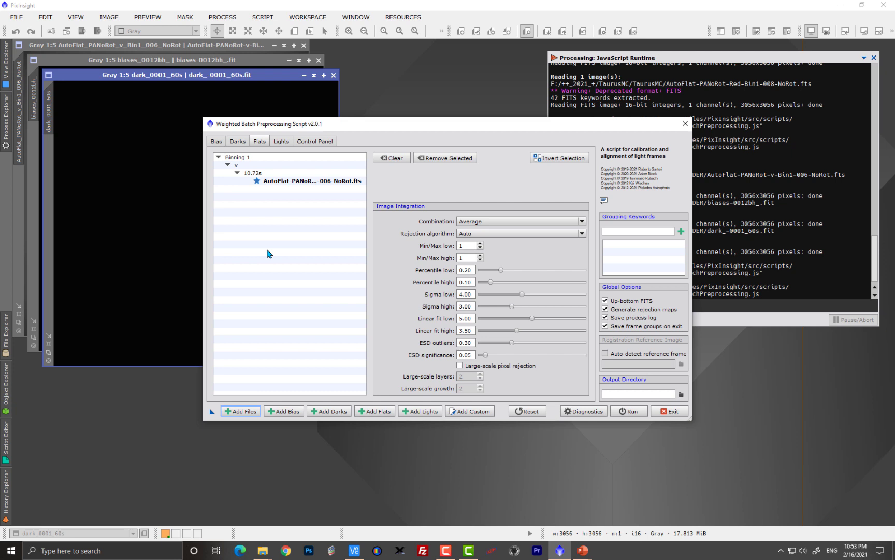
# Open the Control Panel and select the masterFlat 10.72s v row alongside masterBias and masterDark 60.00s
pyautogui.click(310, 140)
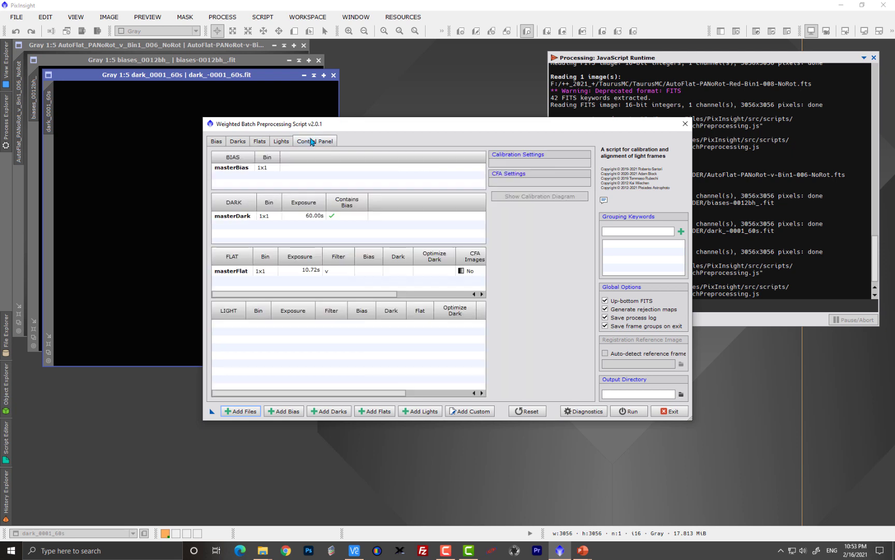
pyautogui.click(253, 274)
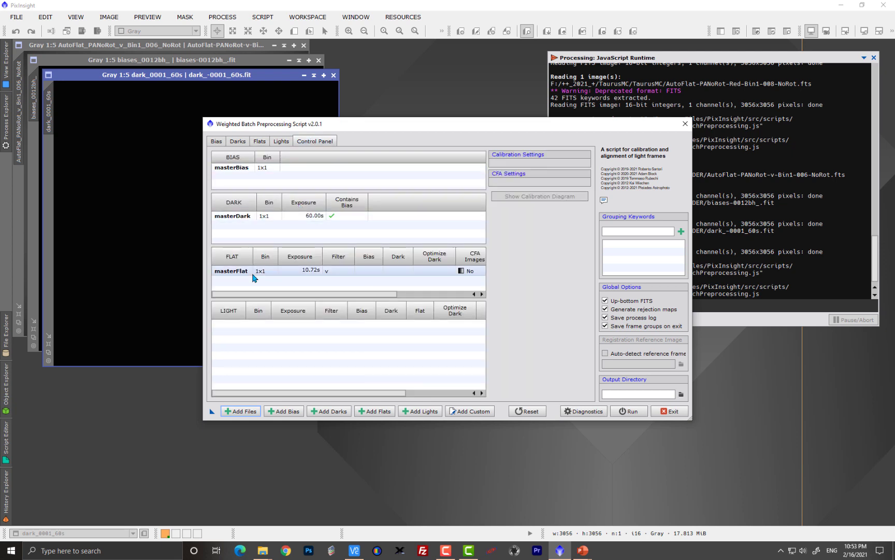